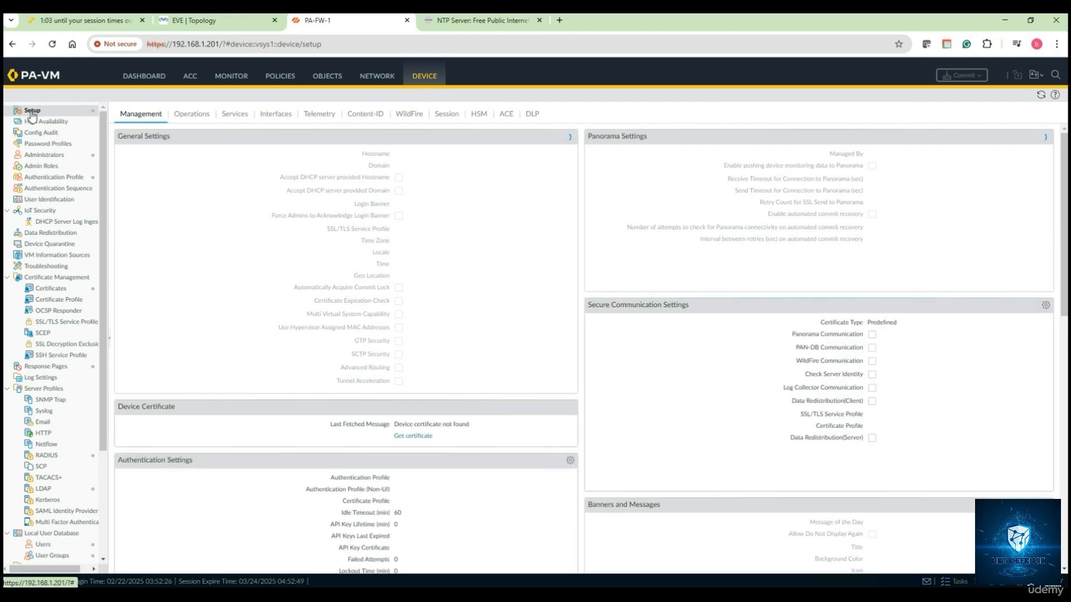
Step: In the device's Services settings, set the primary DNS server to 8.8.8.8 and the secondary DNS server to 8.8.4.4
{"action": "left_click", "coordinate": [239, 115]}
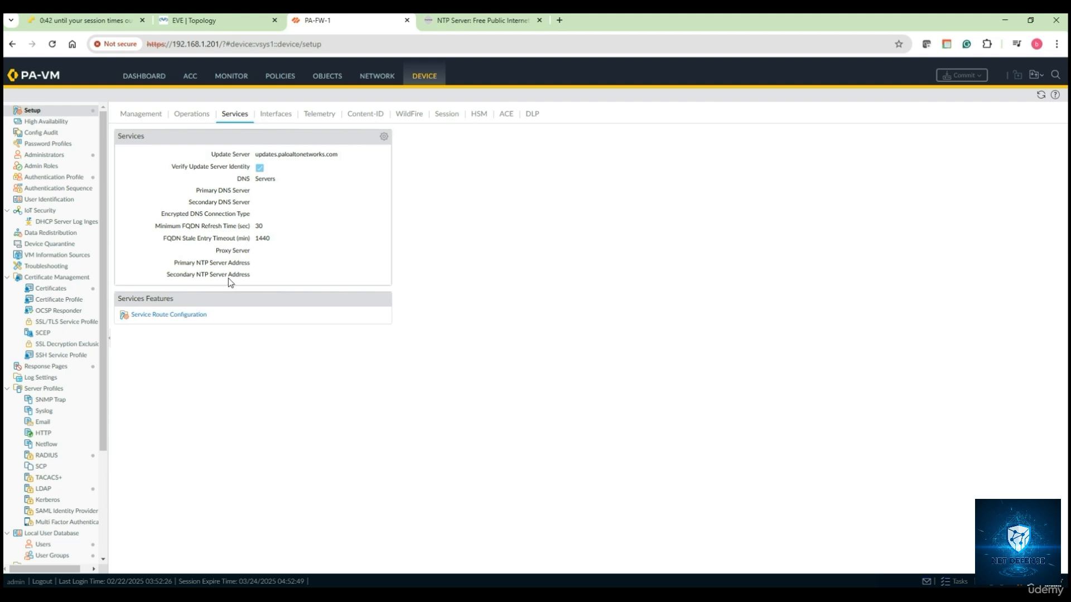
{"action": "left_click", "coordinate": [384, 137]}
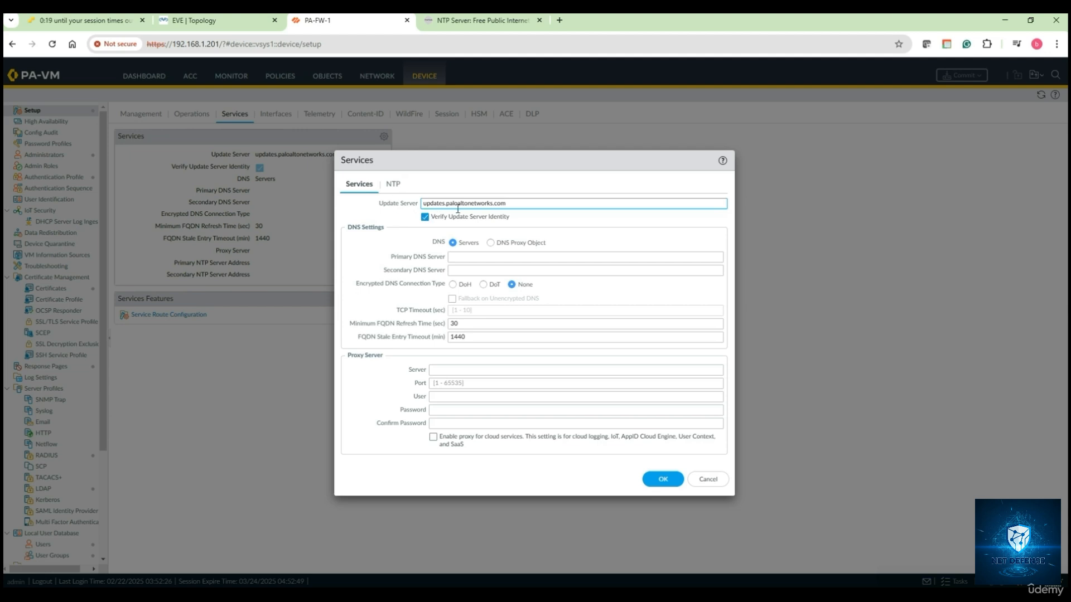
{"action": "left_click_drag", "start_coordinate": [520, 207], "coordinate": [420, 204]}
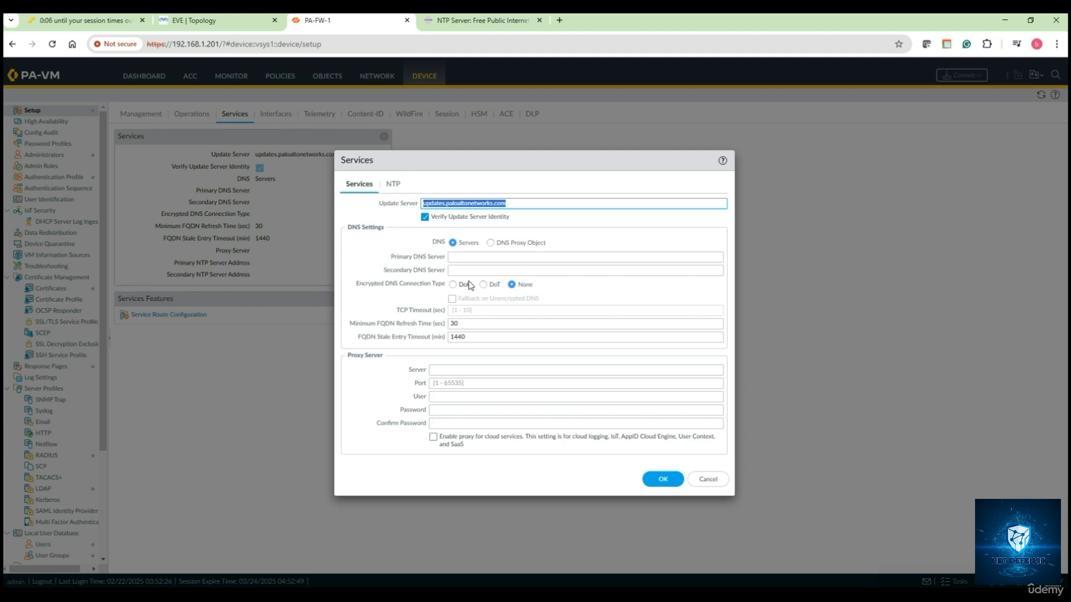
{"action": "left_click", "coordinate": [528, 349]}
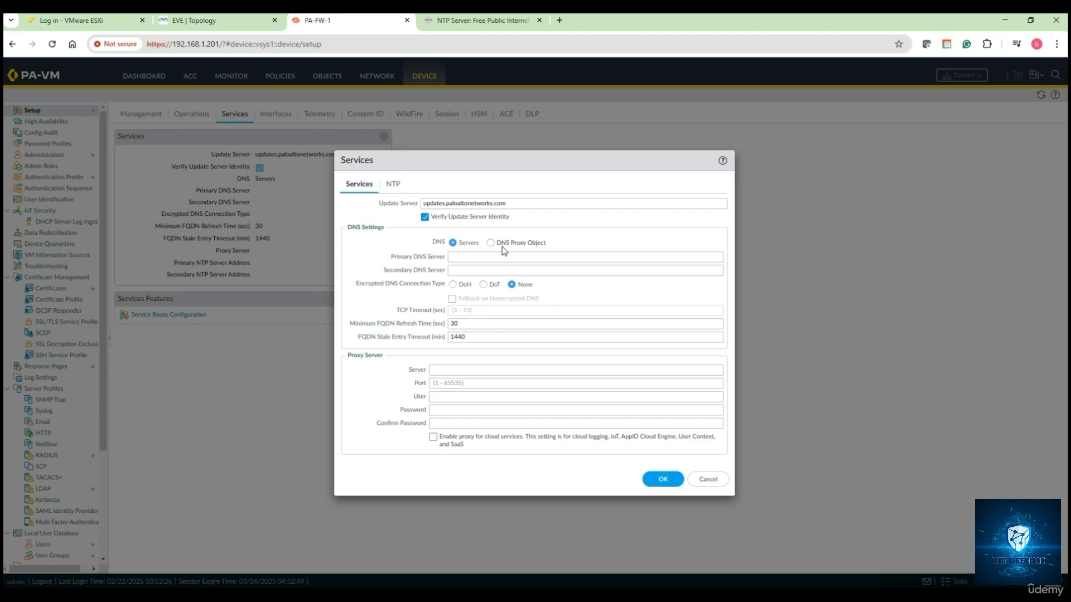
{"action": "left_click", "coordinate": [467, 257]}
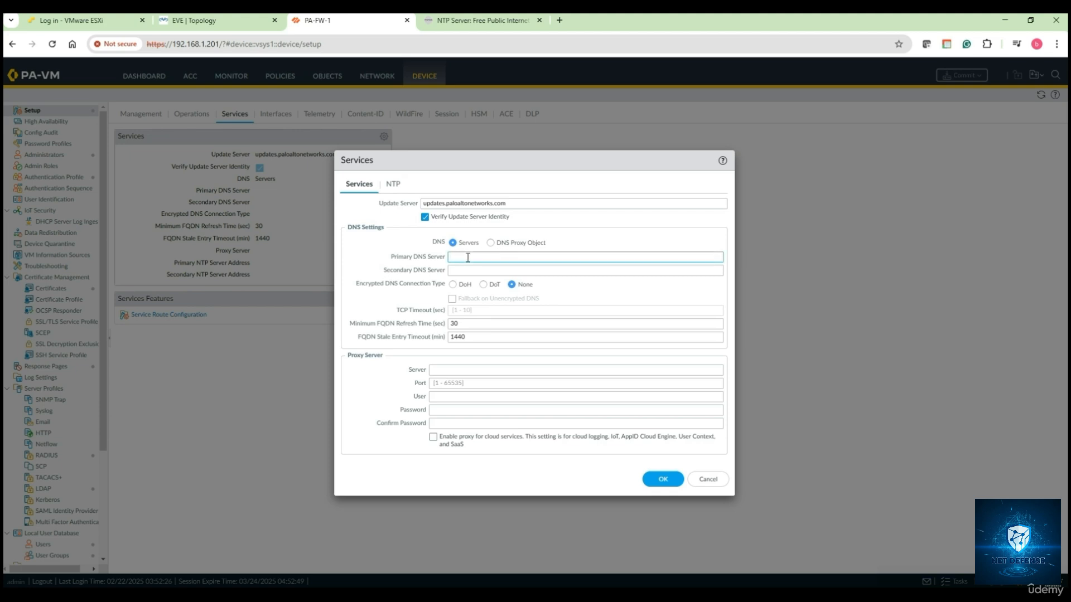
{"action": "type", "text": "8.8.8.8"}
{"action": "key", "text": "Tab"}
{"action": "type", "text": "8"}
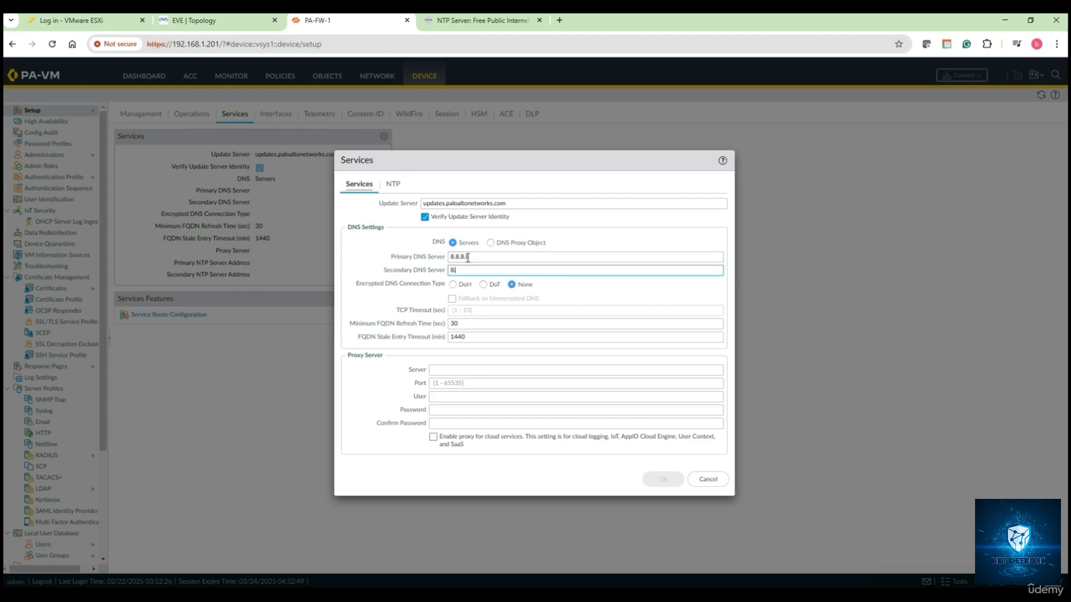
{"action": "type", "text": ".8.4.4"}
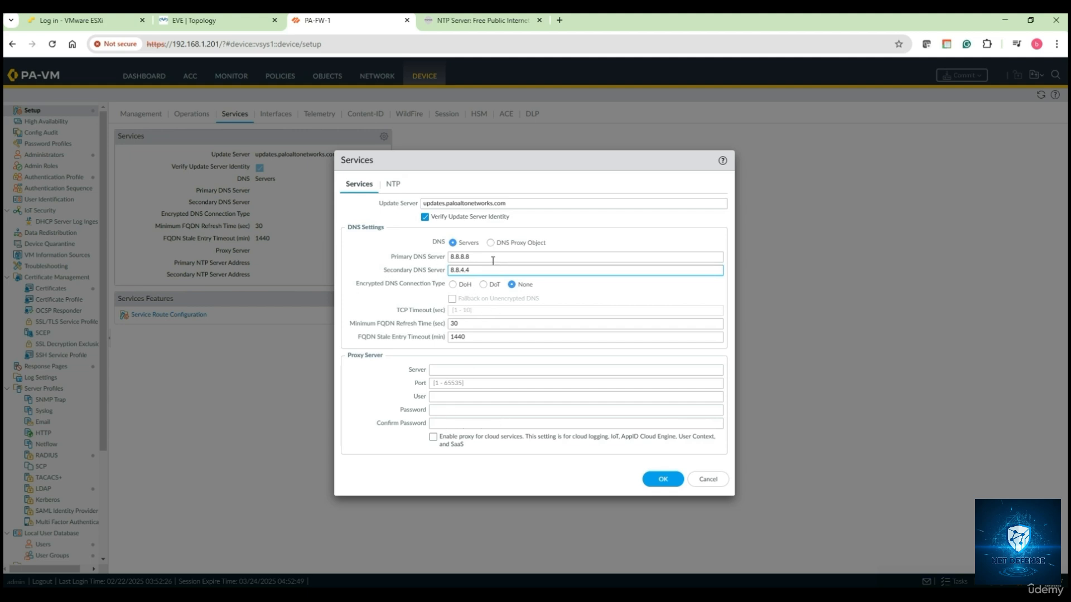
Step: In the NTP settings, choose None as the primary NTP server's authentication type
{"action": "left_click", "coordinate": [396, 187]}
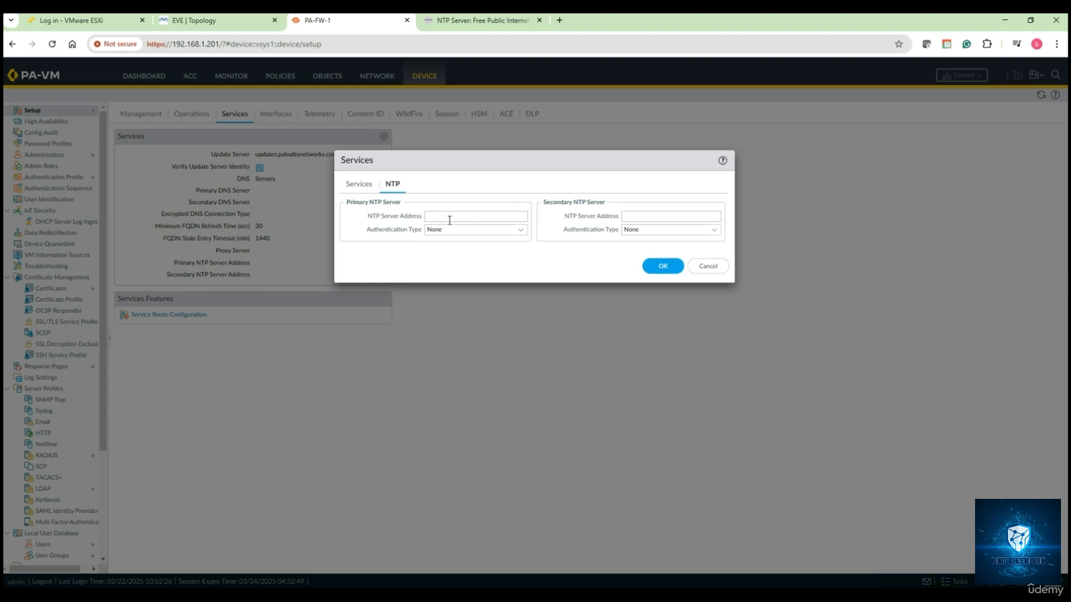
{"action": "left_click", "coordinate": [520, 230]}
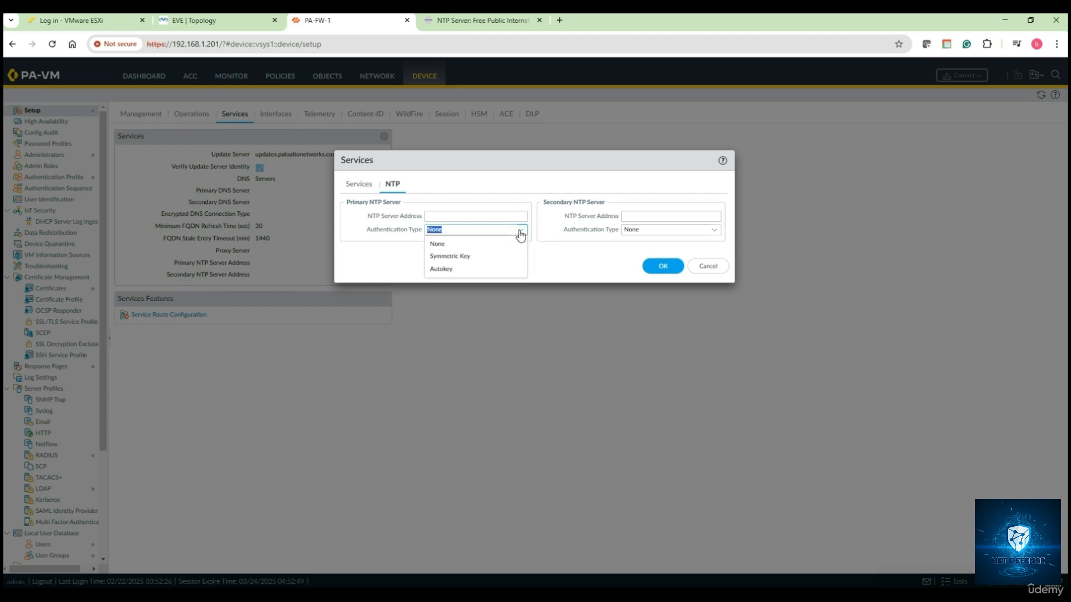
{"action": "left_click", "coordinate": [463, 248]}
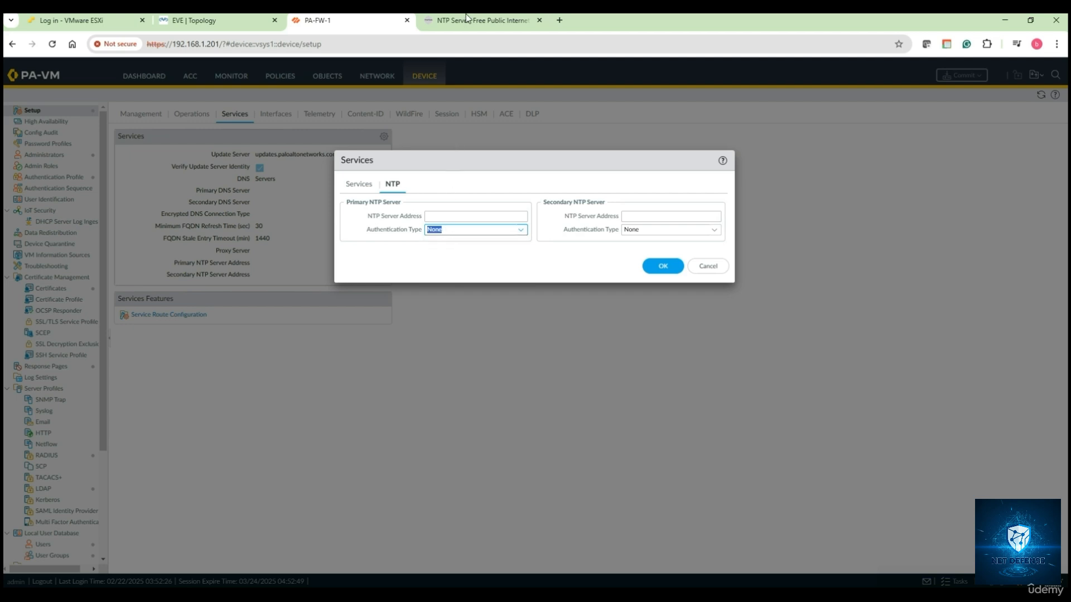
Step: Switch to the TimeTools public NTP server page and copy India's pool address, in.pool.ntp.org, from the Asian pool zones
{"action": "key", "text": "ctrl+Tab"}
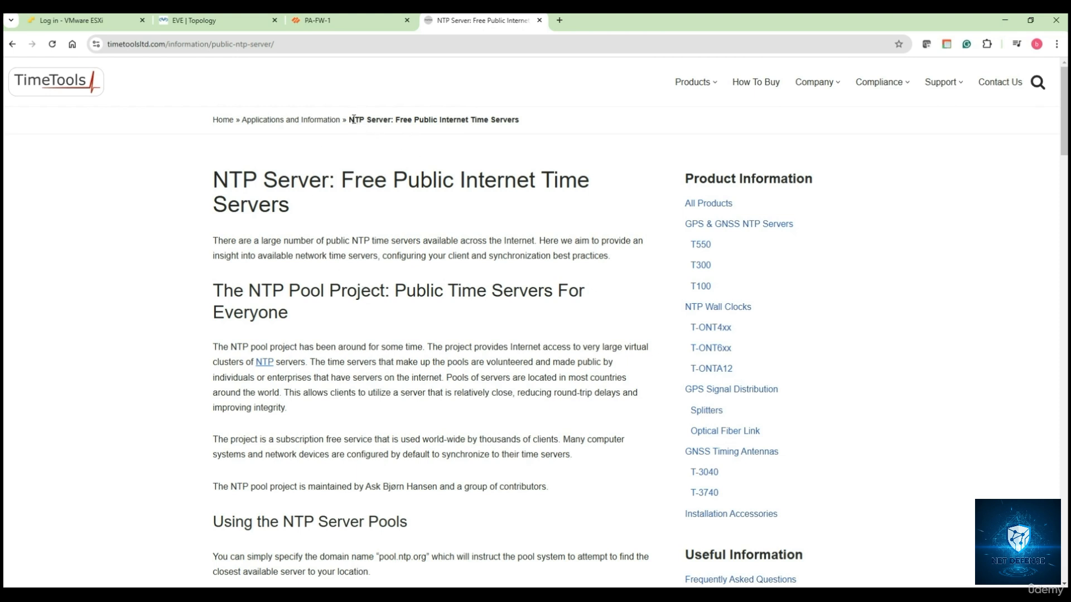
{"action": "left_click_drag", "start_coordinate": [348, 117], "coordinate": [521, 121]}
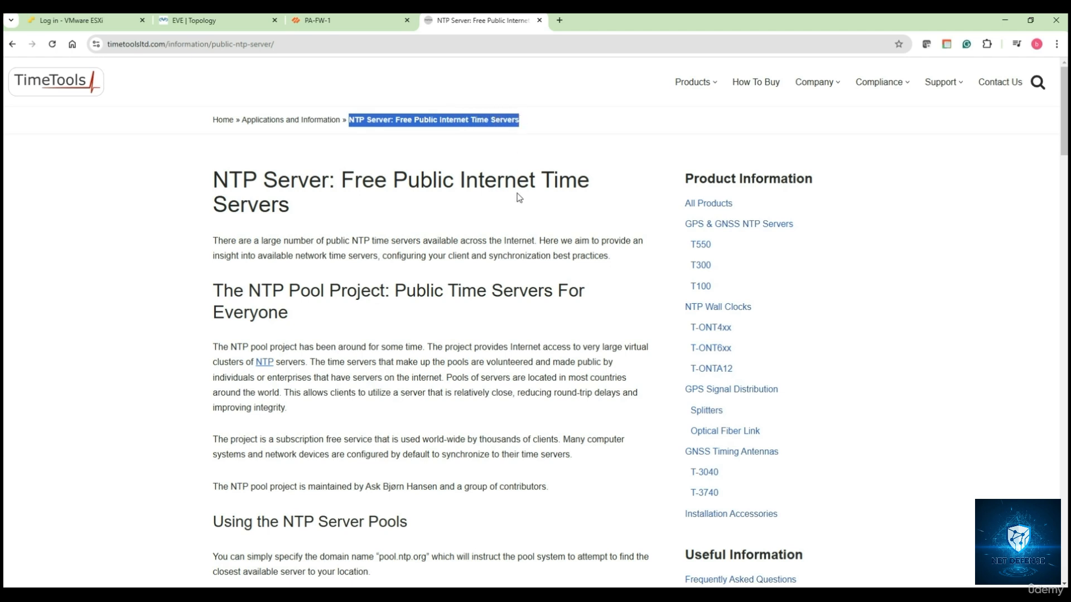
{"action": "scroll", "coordinate": [519, 197], "scroll_direction": "down", "scroll_amount": 1}
{"action": "scroll", "coordinate": [517, 197], "scroll_direction": "down", "scroll_amount": 2}
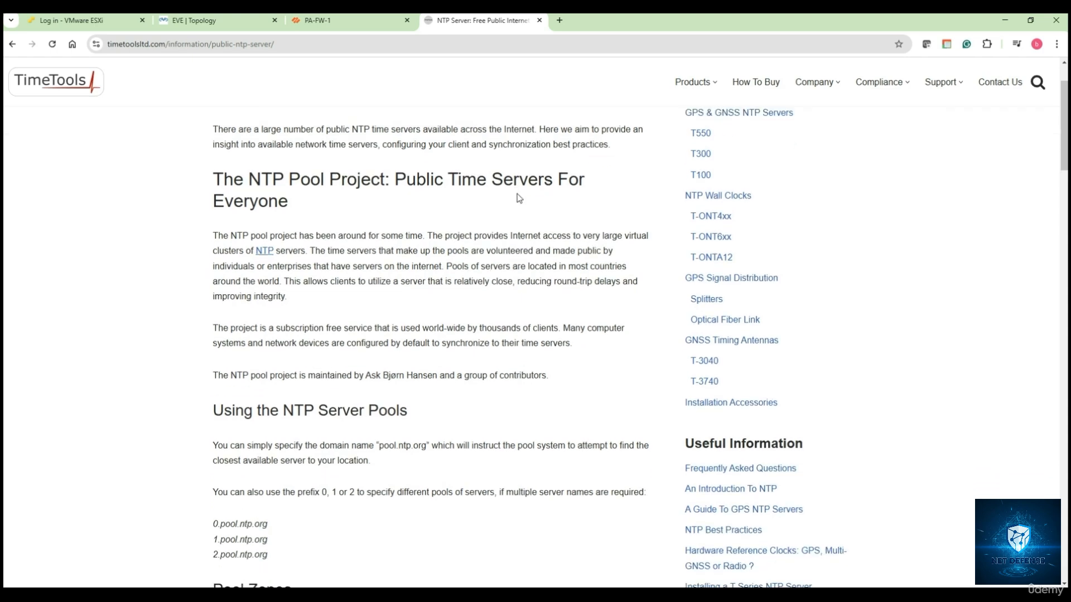
{"action": "scroll", "coordinate": [518, 193], "scroll_direction": "down", "scroll_amount": 1}
{"action": "scroll", "coordinate": [517, 194], "scroll_direction": "down", "scroll_amount": 3}
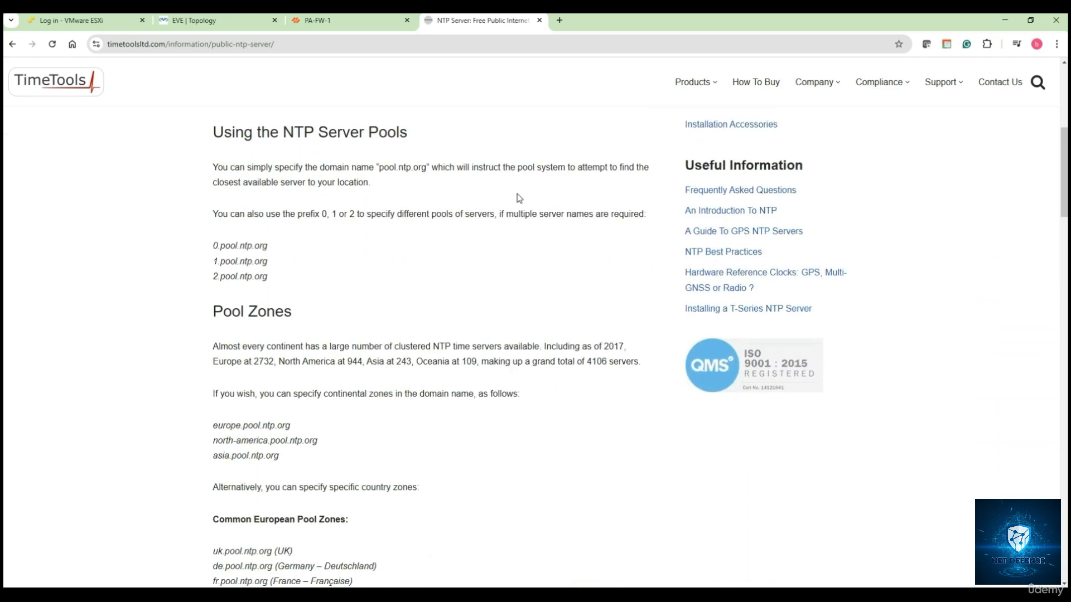
{"action": "scroll", "coordinate": [519, 198], "scroll_direction": "down", "scroll_amount": 2}
{"action": "scroll", "coordinate": [518, 198], "scroll_direction": "up", "scroll_amount": 1}
{"action": "scroll", "coordinate": [519, 198], "scroll_direction": "down", "scroll_amount": 3}
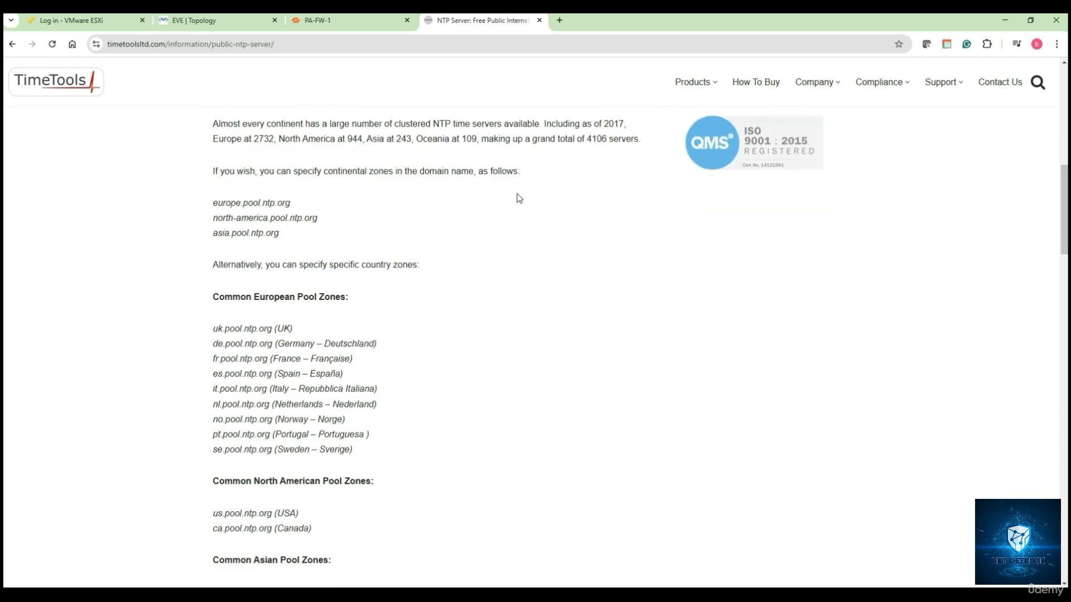
{"action": "scroll", "coordinate": [519, 198], "scroll_direction": "down", "scroll_amount": 5}
{"action": "scroll", "coordinate": [518, 198], "scroll_direction": "down", "scroll_amount": 2}
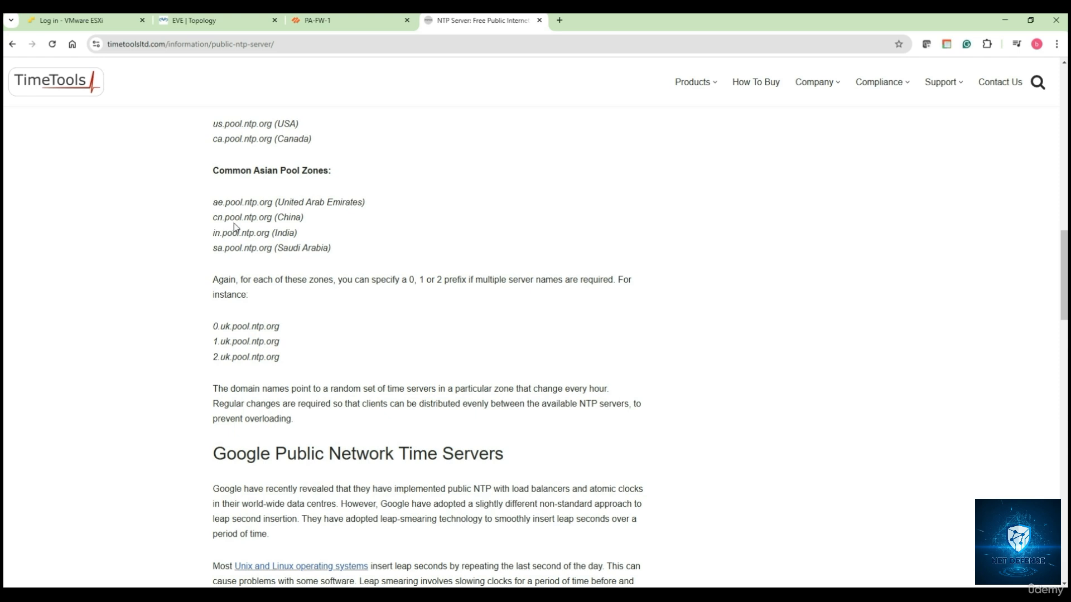
{"action": "left_click_drag", "start_coordinate": [270, 234], "coordinate": [214, 236]}
{"action": "key", "text": "ctrl+c"}
{"action": "right_click", "coordinate": [237, 234]}
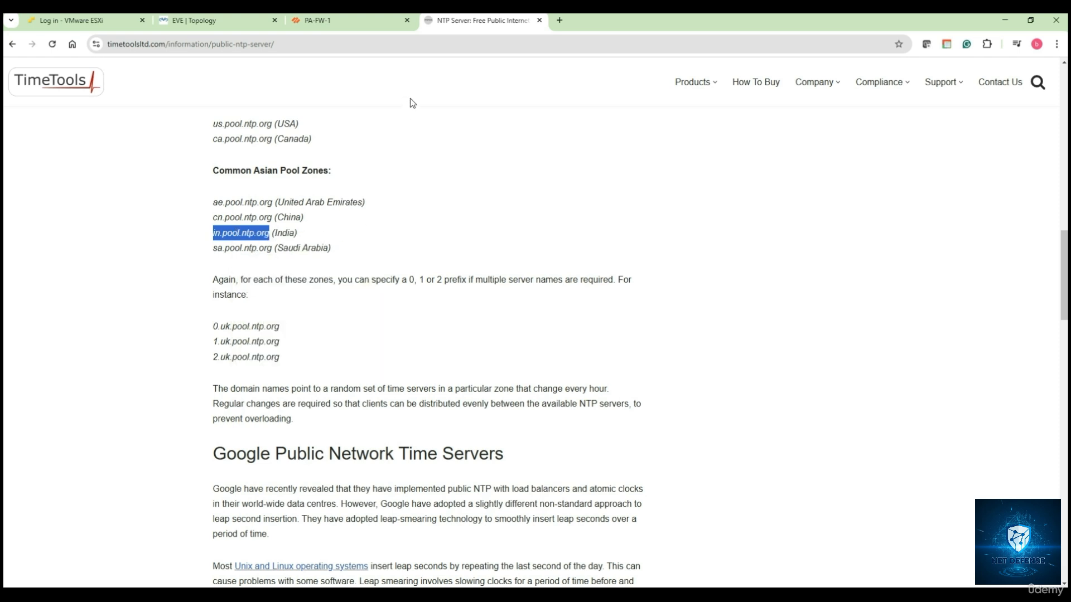
Step: Return to the PA-FW-1 firewall page, enter in.pool.ntp.org as the primary NTP server address, and apply the Services settings
{"action": "key", "text": "ctrl+shift+Tab"}
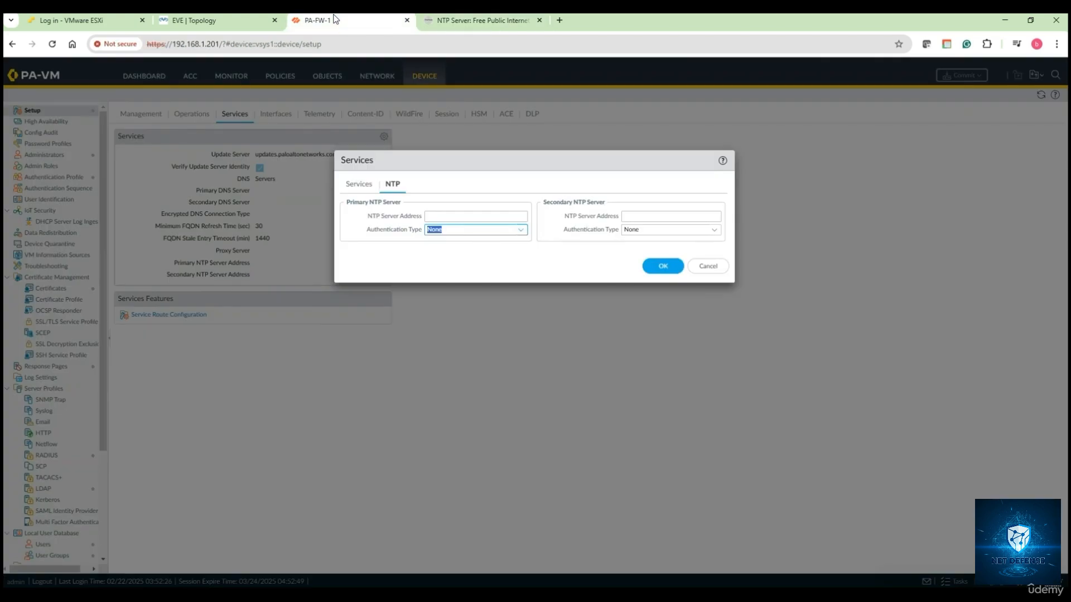
{"action": "left_click", "coordinate": [442, 216]}
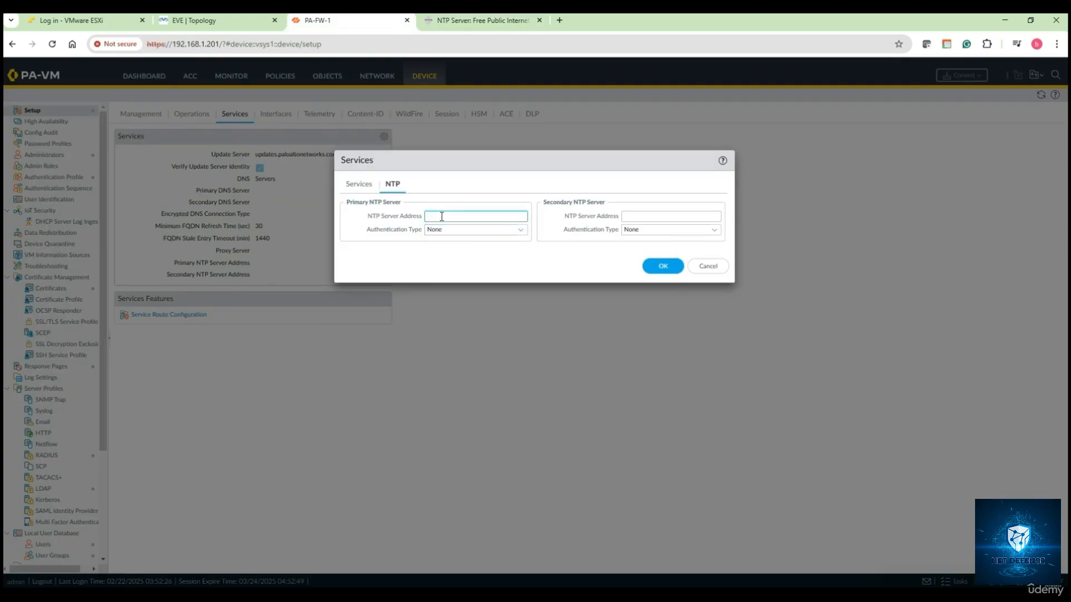
{"action": "key", "text": "ctrl+v"}
{"action": "left_click", "coordinate": [672, 268]}
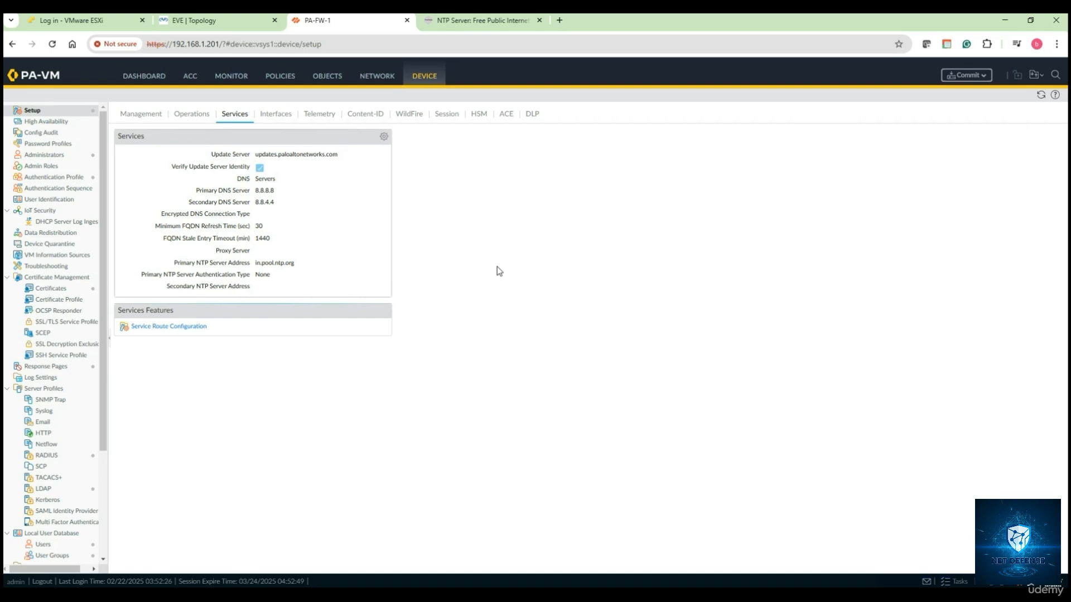
Step: Commit all pending changes to the firewall's running configuration and close the commit status
{"action": "left_click", "coordinate": [964, 83]}
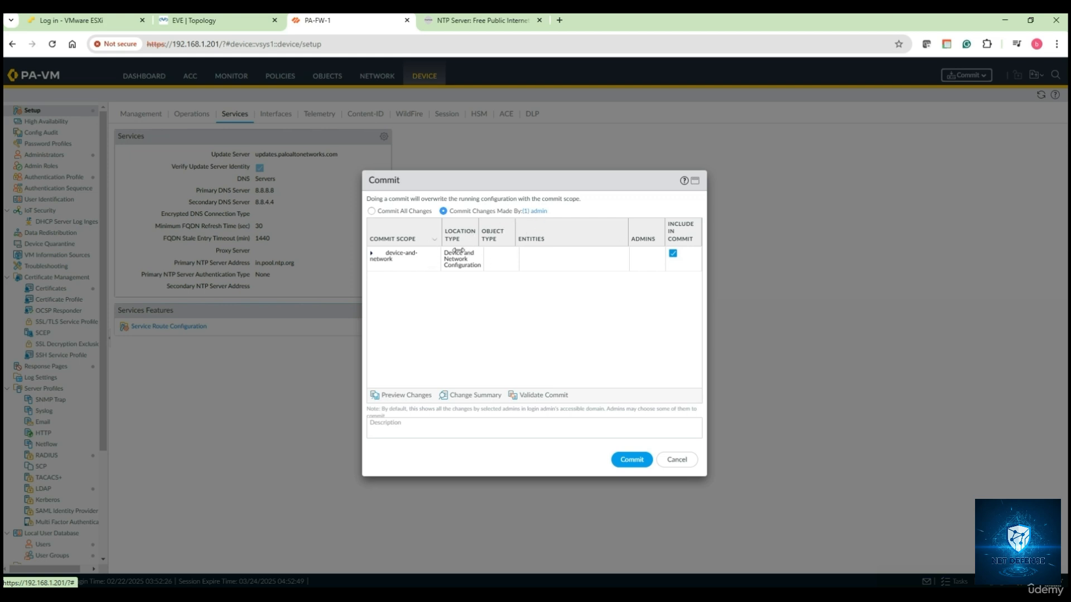
{"action": "left_click", "coordinate": [390, 214]}
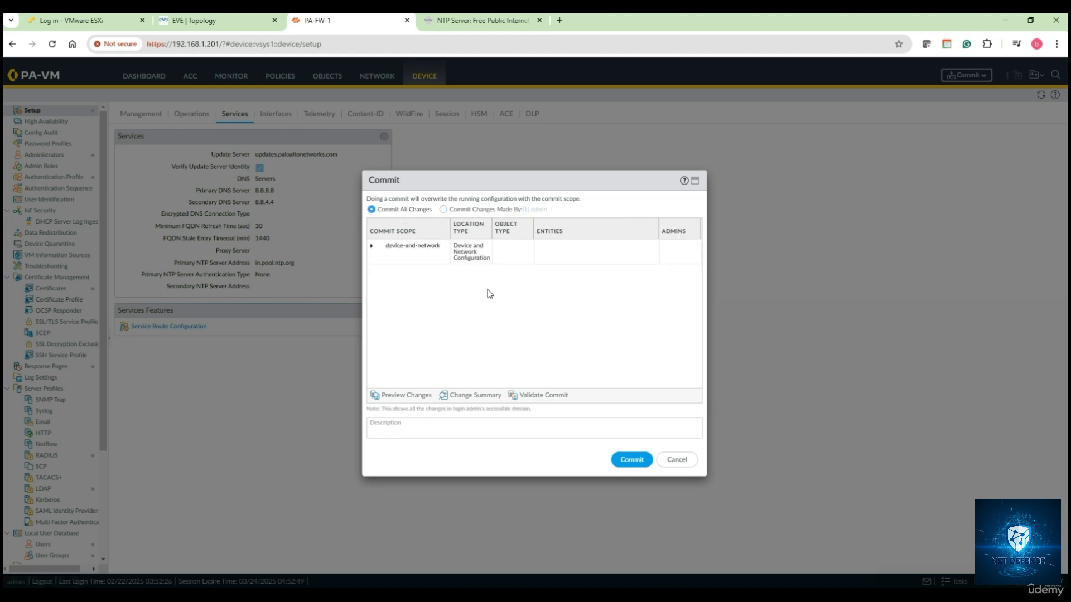
{"action": "left_click", "coordinate": [627, 465]}
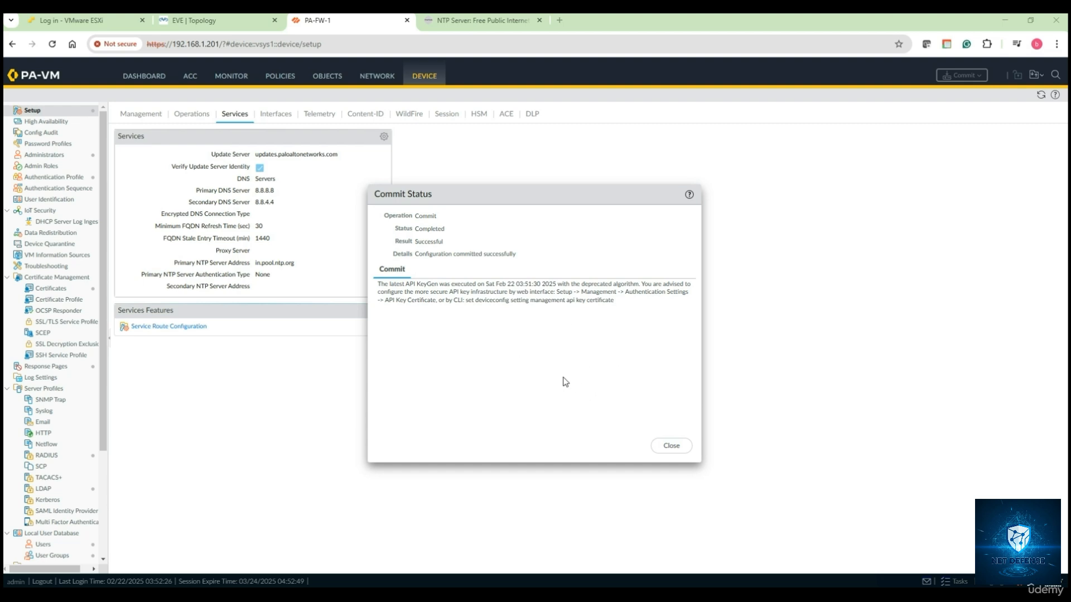
{"action": "left_click", "coordinate": [670, 446]}
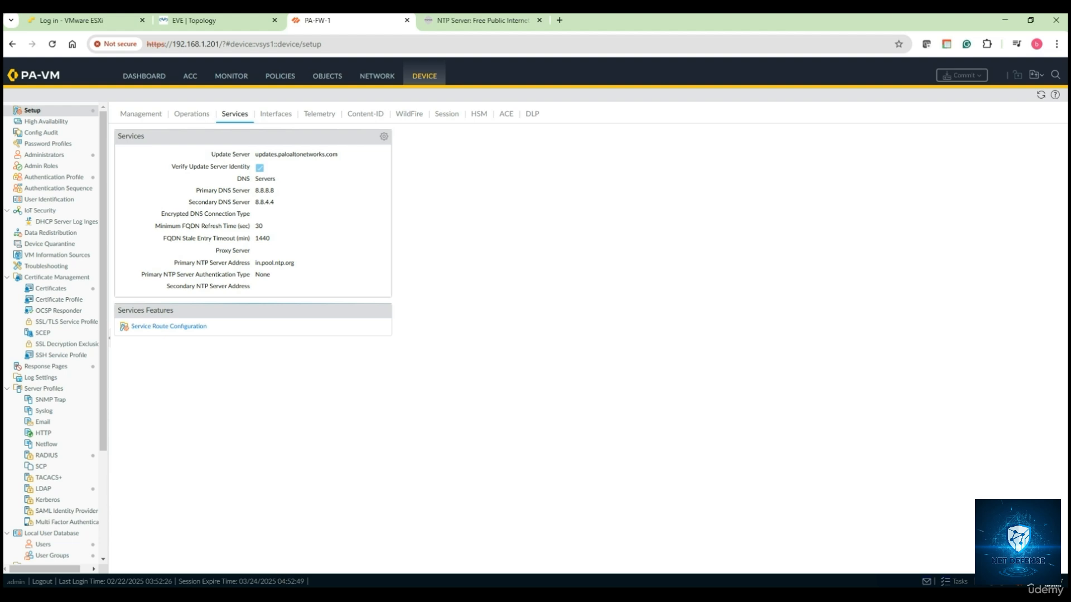
{"action": "left_click", "coordinate": [279, 592]}
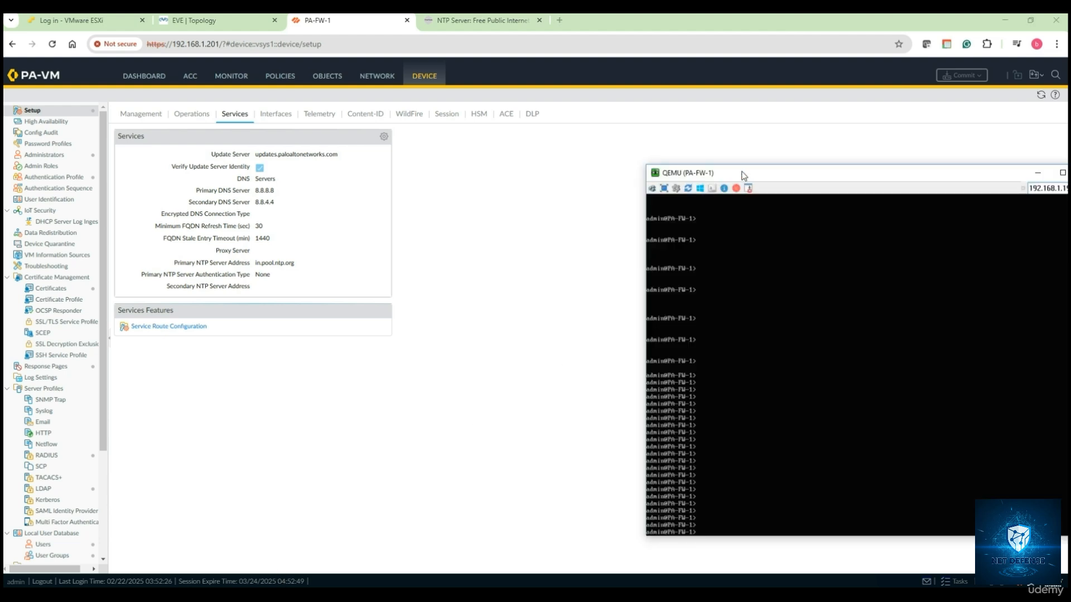
{"action": "left_click_drag", "start_coordinate": [742, 173], "coordinate": [637, 146]}
{"action": "key", "text": "Return"}
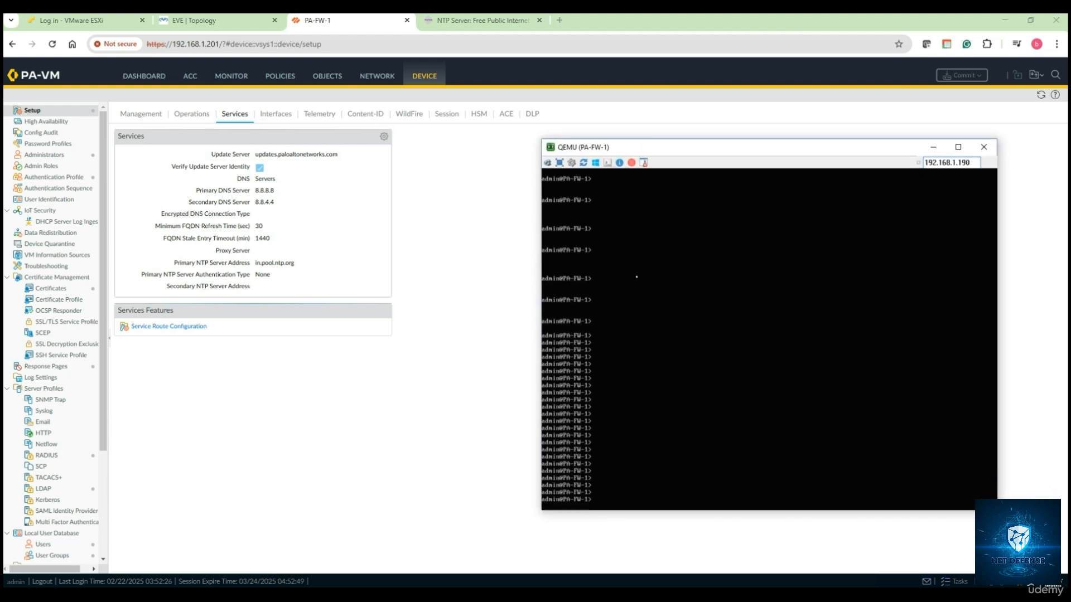
{"action": "type", "text": "ping host www.facebook.com"}
{"action": "key", "text": "Return"}
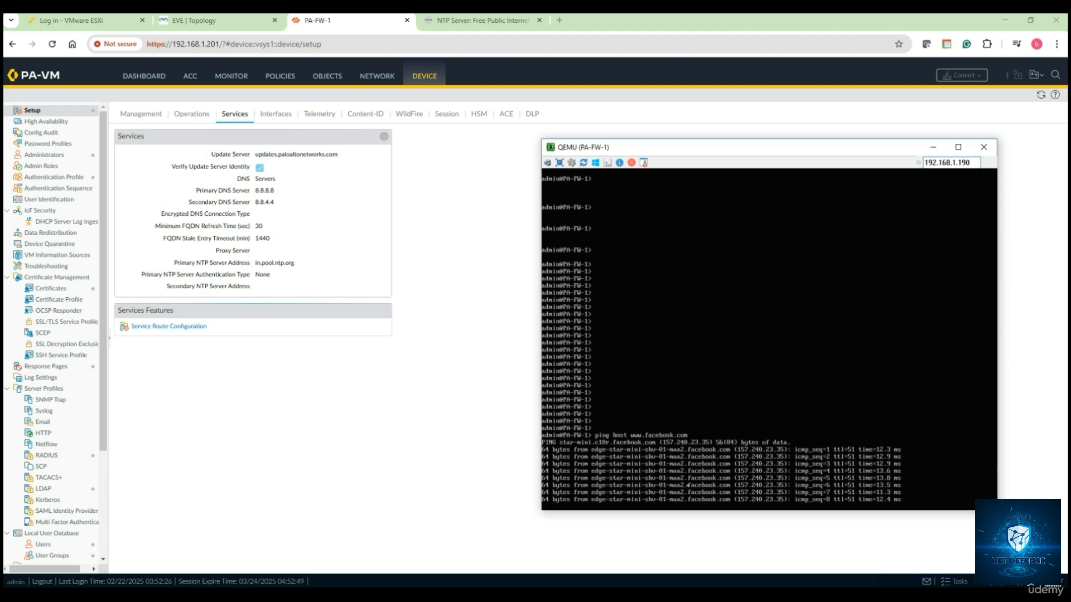
{"action": "key", "text": "ctrl+c"}
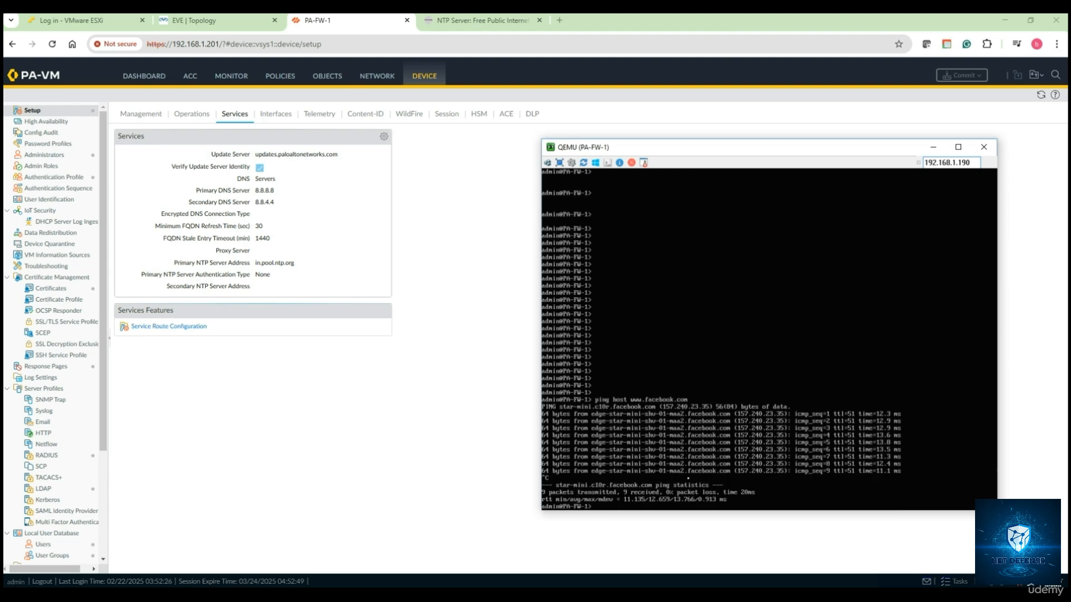
{"action": "key", "text": "Return"}
{"action": "key", "text": "Return"}
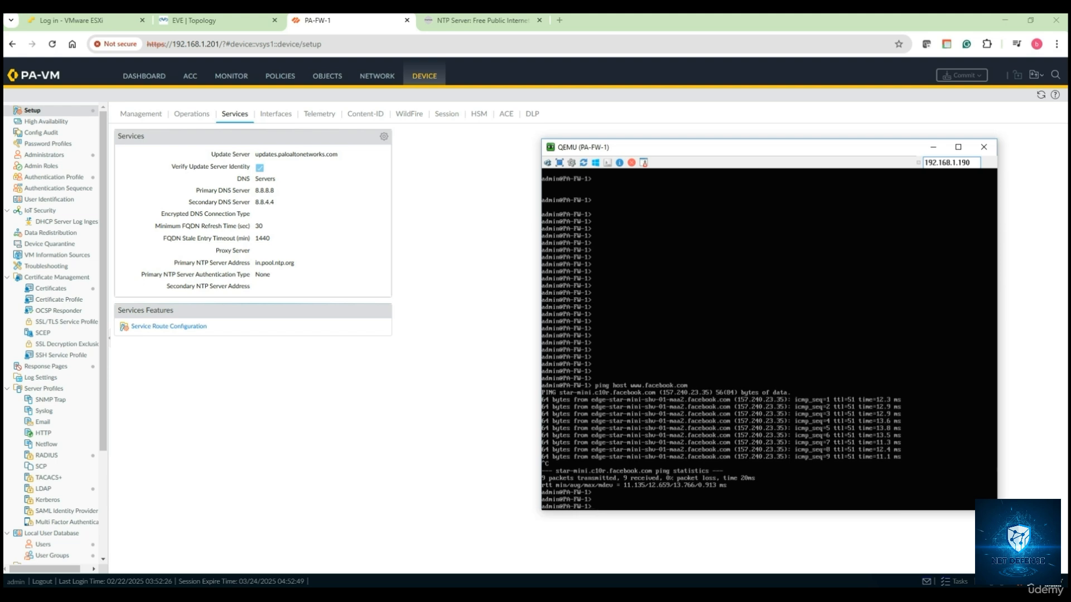
Step: Check the firewall's NTP synchronization state in the console with the "show ntp" command
{"action": "type", "text": "ping "}
{"action": "type", "text": "show"}
{"action": "type", "text": " ntp"}
{"action": "type", "text": " ?"}
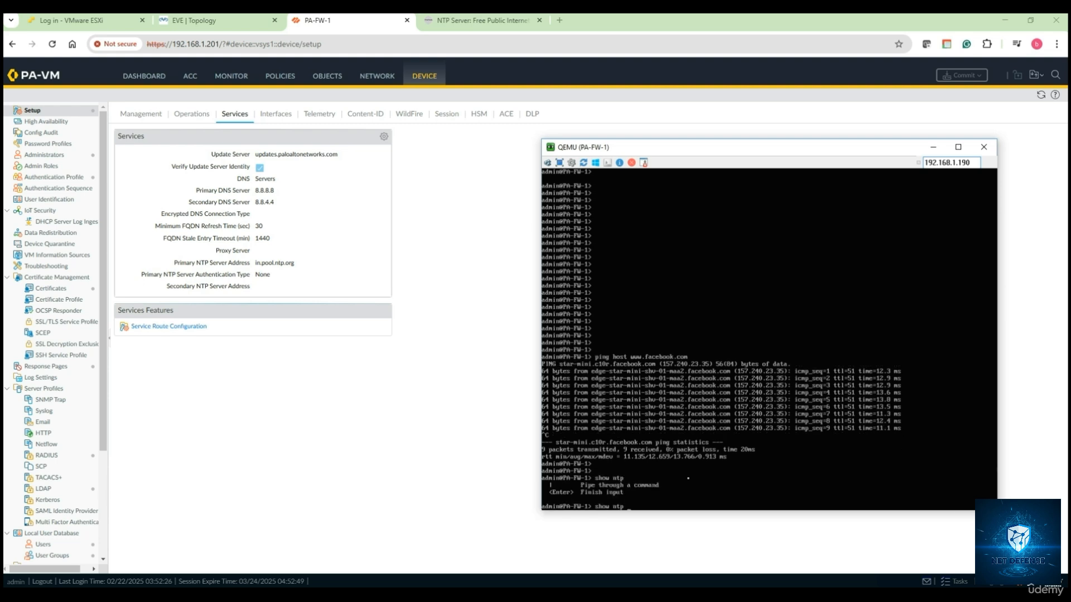
{"action": "key", "text": "Return"}
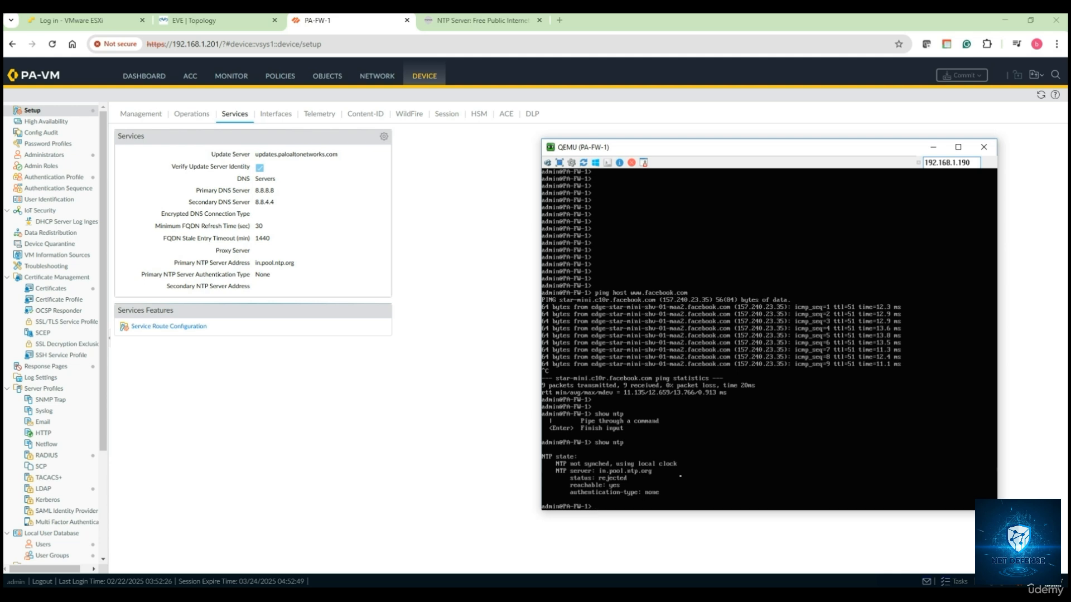
{"action": "key", "text": "Return"}
{"action": "key", "text": "Return"}
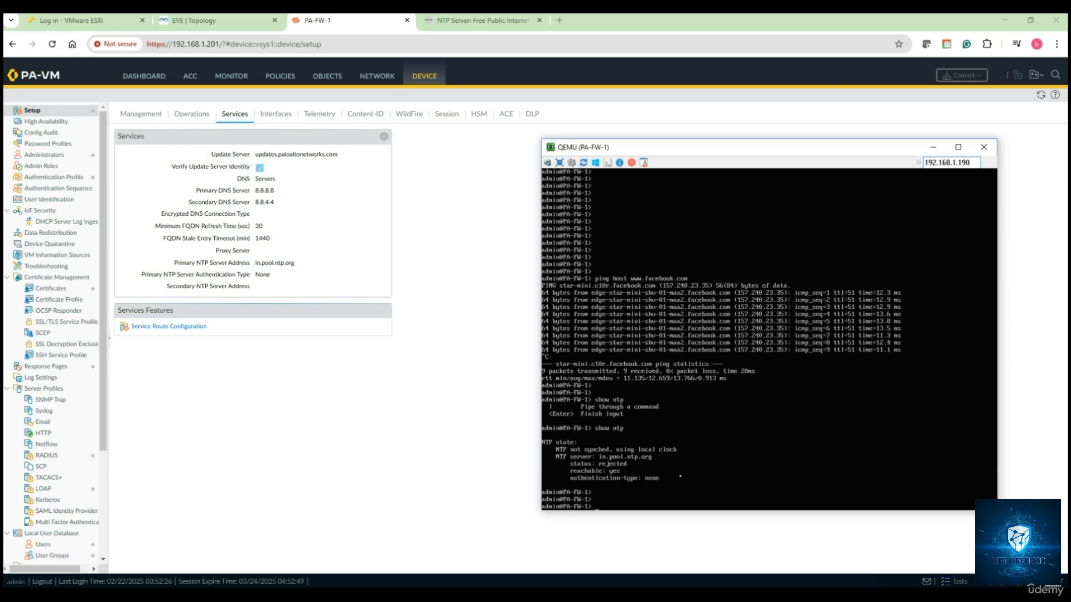